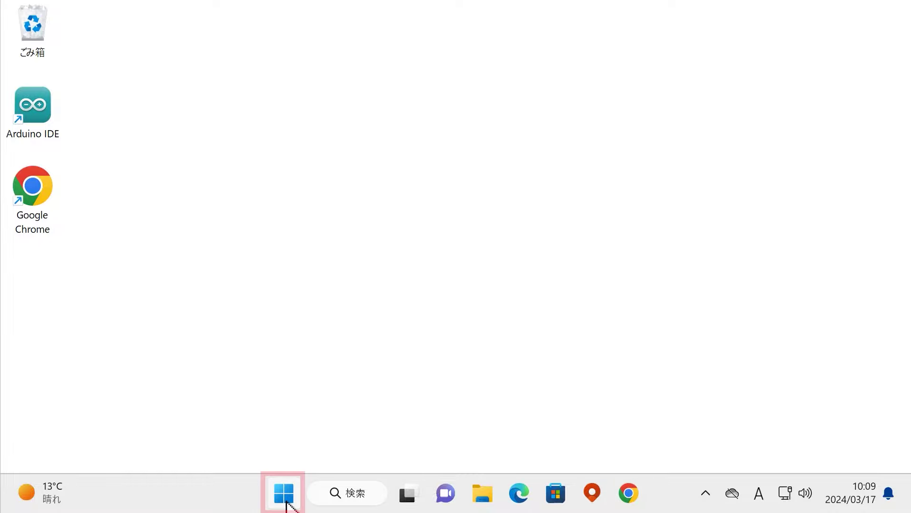
# Open Settings from Start, go to Windows Update, and scroll to the Windows Insider Program entry.
pyautogui.click(285, 496)
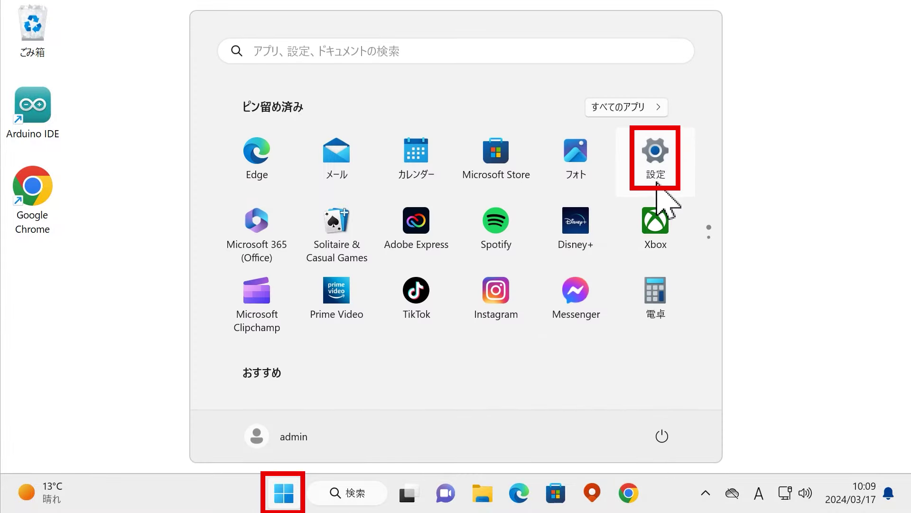
pyautogui.click(675, 183)
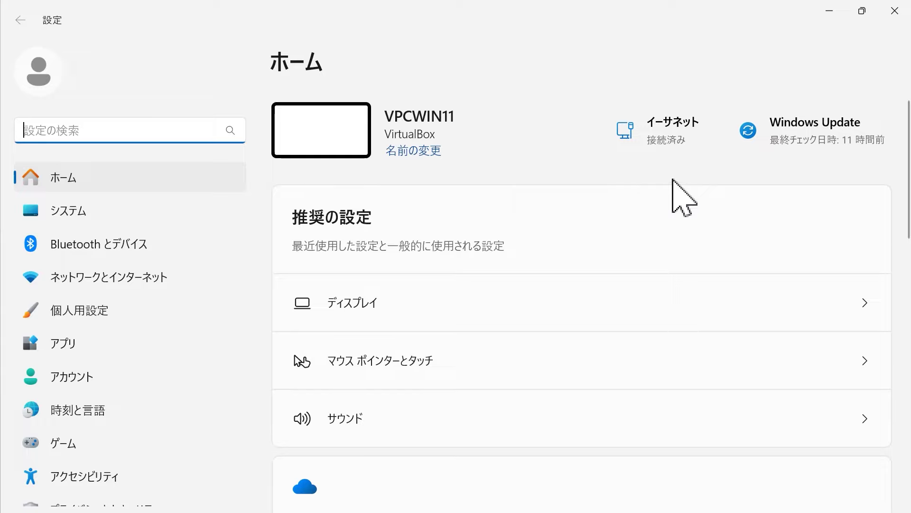
pyautogui.scroll(-2, 156, 375)
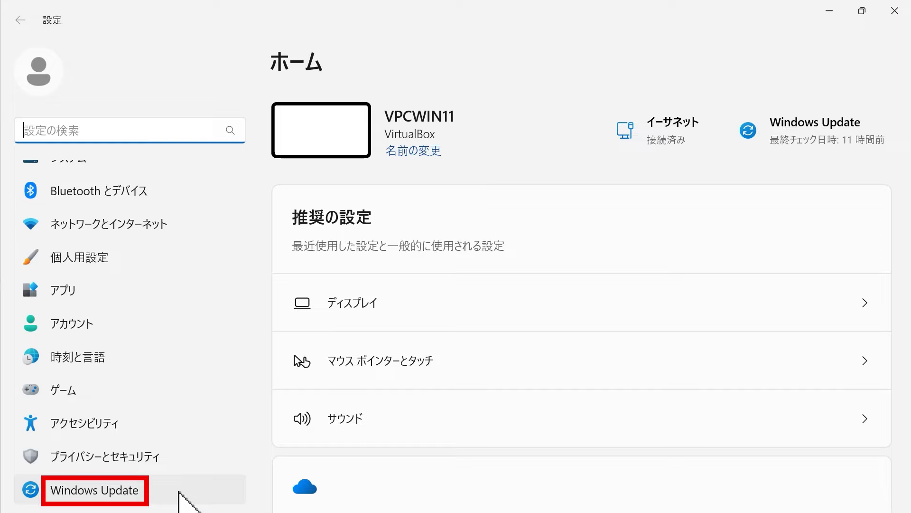
pyautogui.click(179, 492)
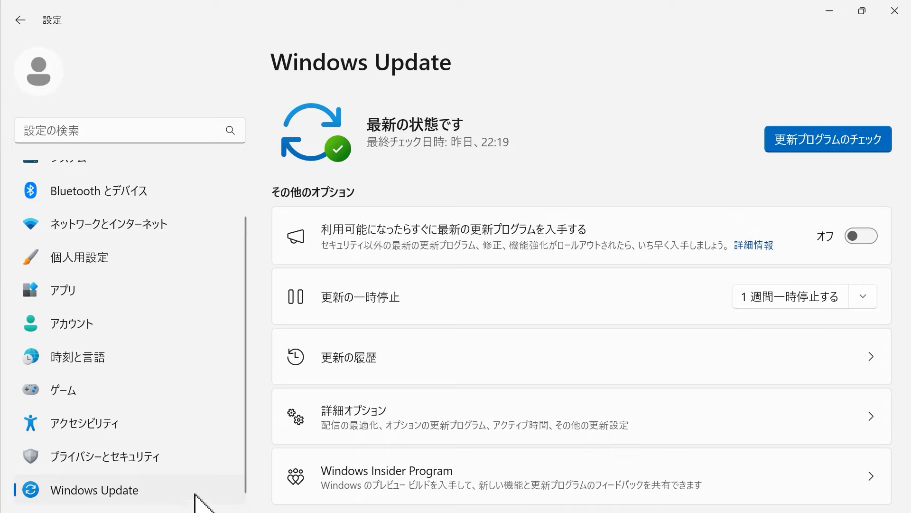
pyautogui.scroll(-3, 718, 452)
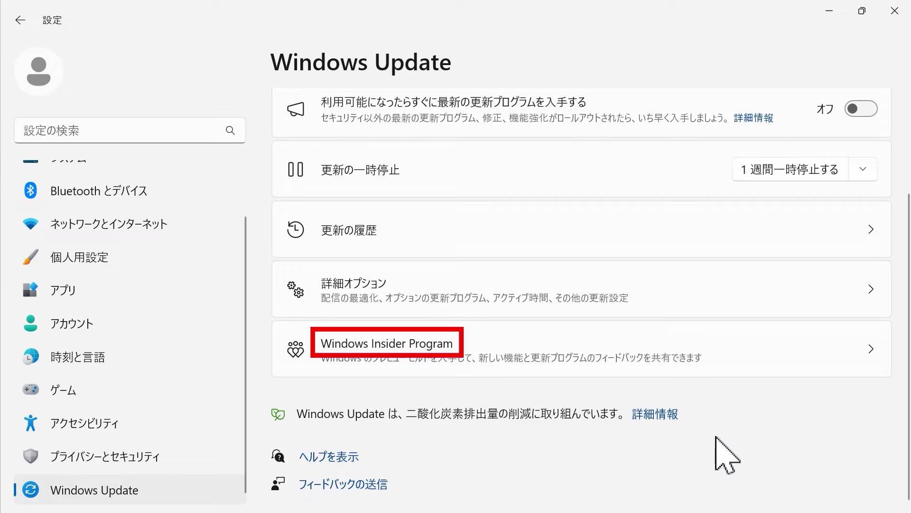
# Start joining the Windows Insider Program and link the chosen Microsoft account.
pyautogui.click(750, 353)
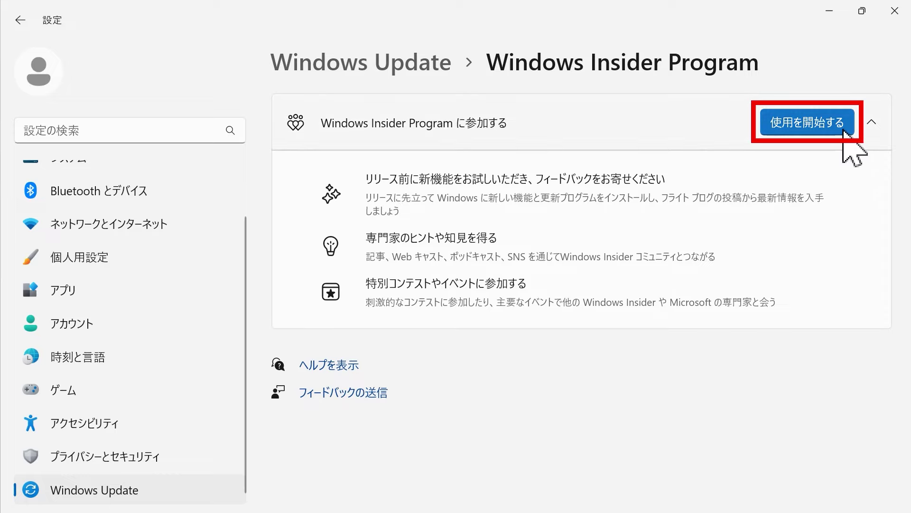
pyautogui.click(845, 133)
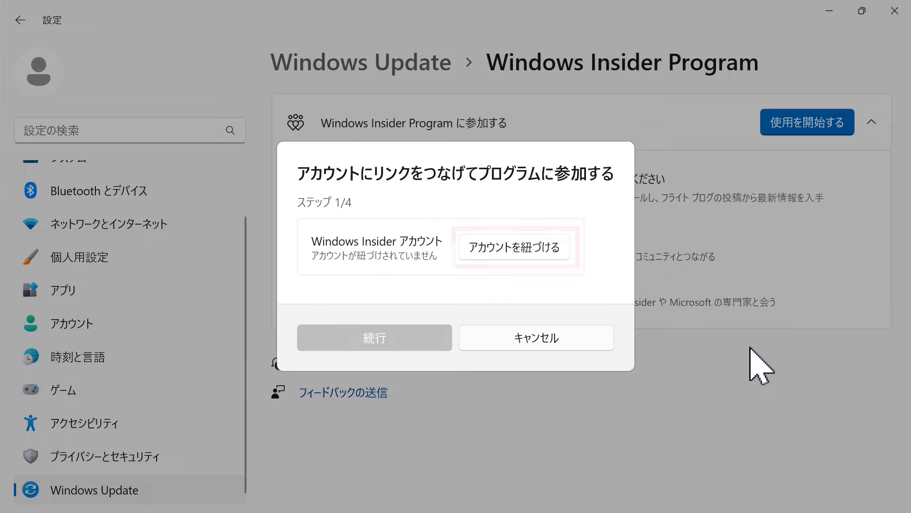
pyautogui.click(563, 251)
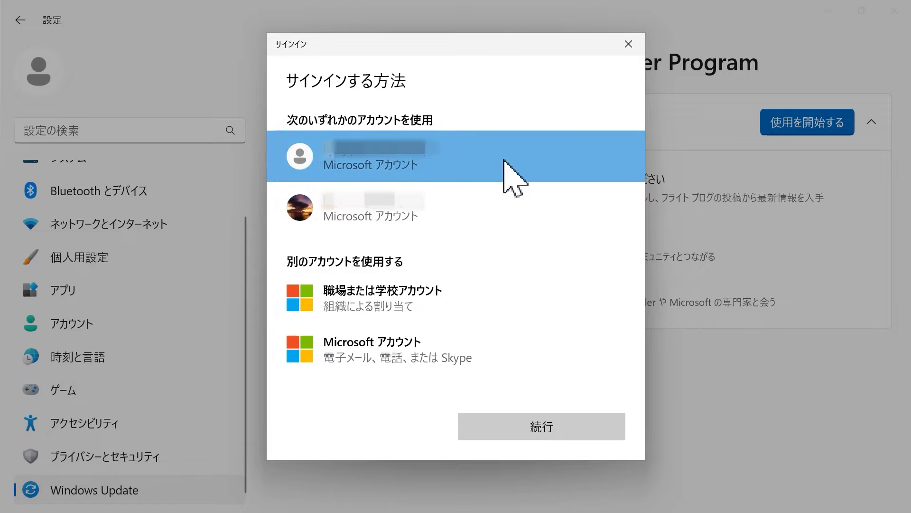
pyautogui.click(551, 430)
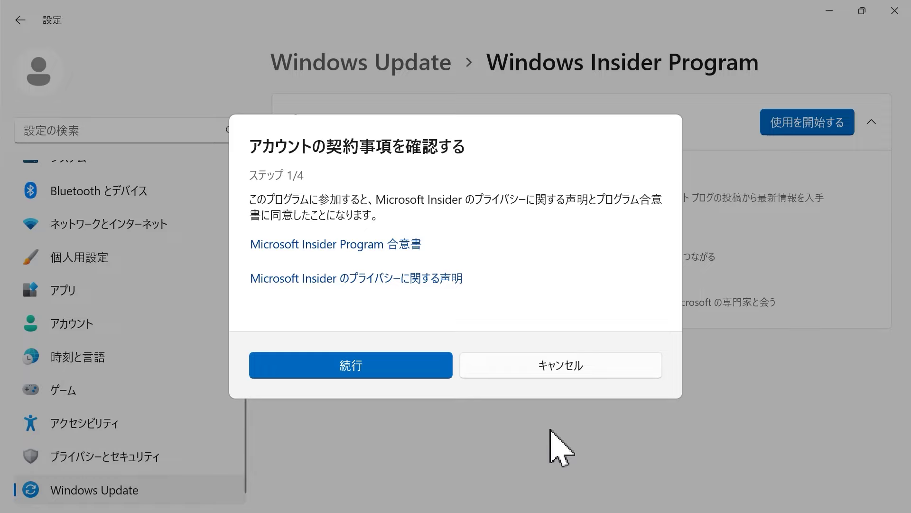
# Accept the Insider agreements, keep the Dev channel, accept the device agreement, and restart now.
pyautogui.click(447, 373)
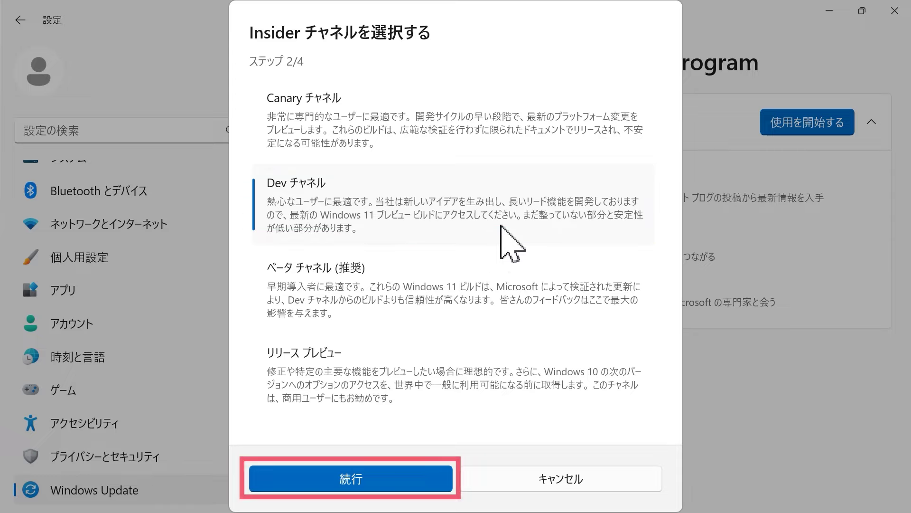
pyautogui.click(417, 478)
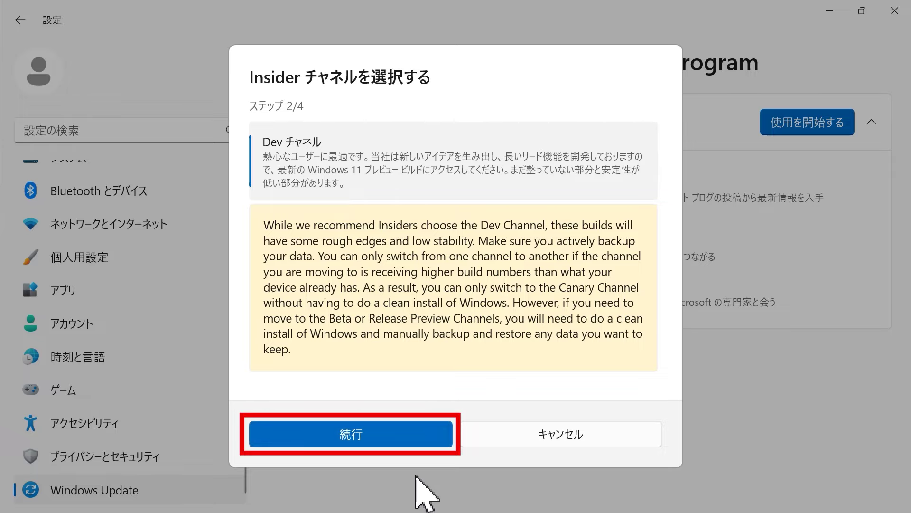
pyautogui.click(414, 436)
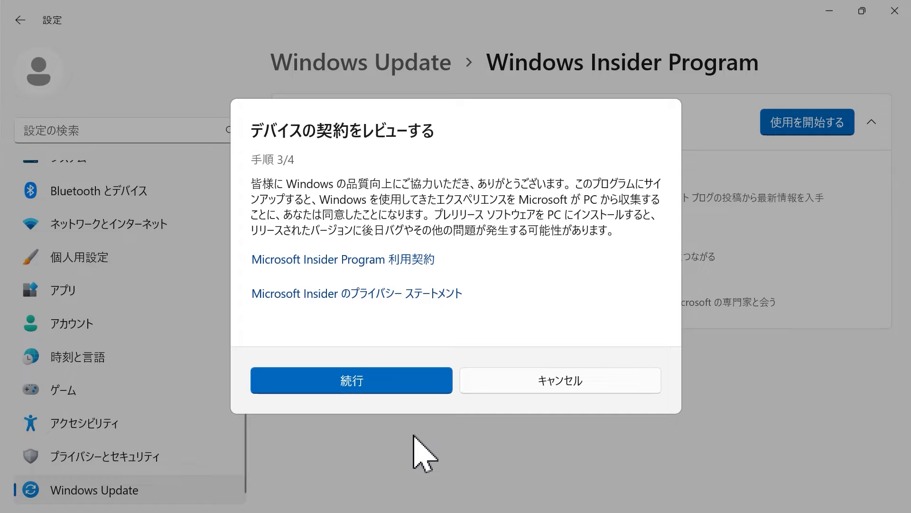
pyautogui.click(414, 388)
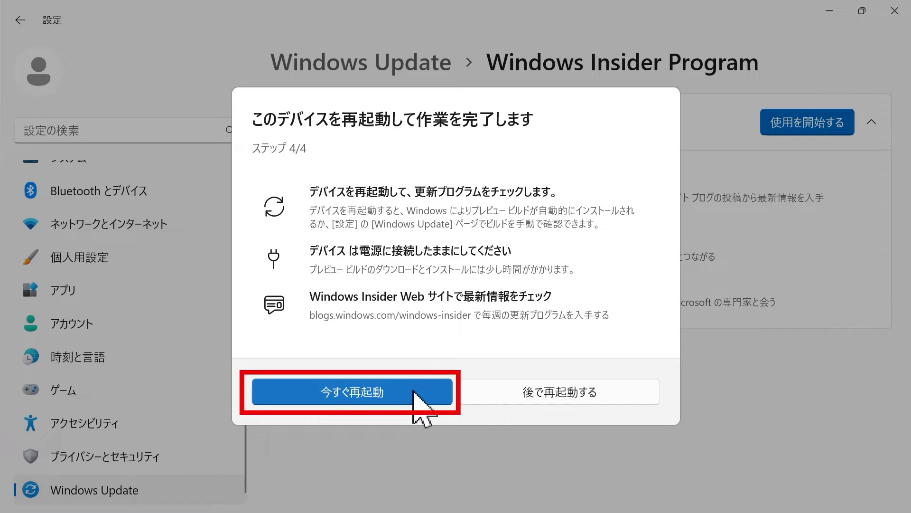
pyautogui.click(414, 391)
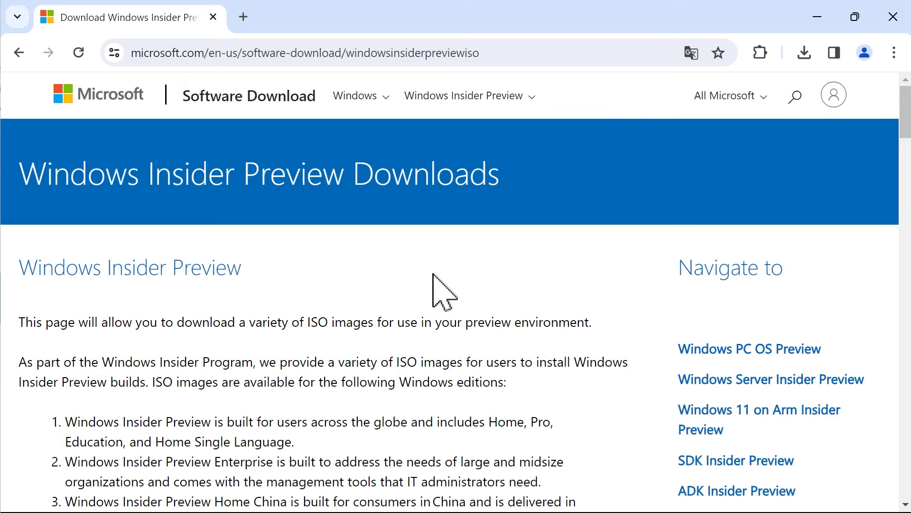
# Select and confirm the Windows 11 Insider Preview Dev Channel Build 26080 edition.
pyautogui.scroll(-15, 433, 274)
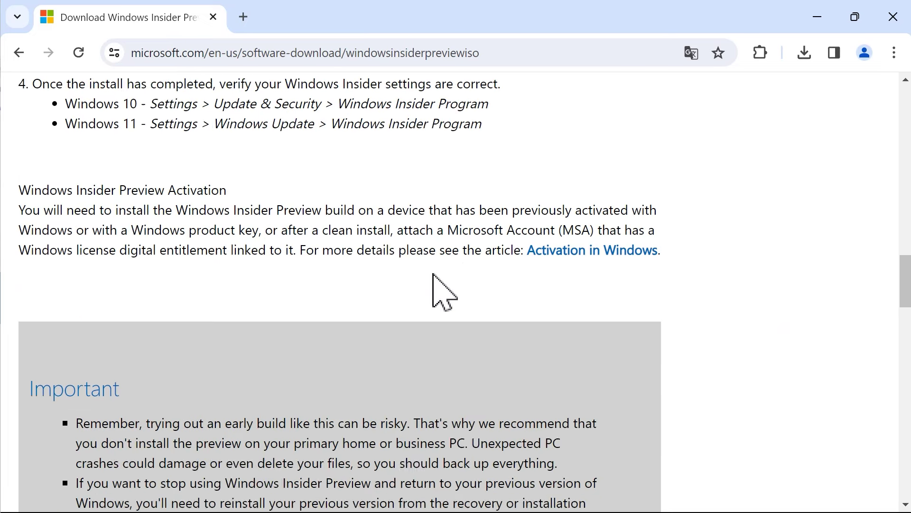
pyautogui.scroll(-13, 433, 274)
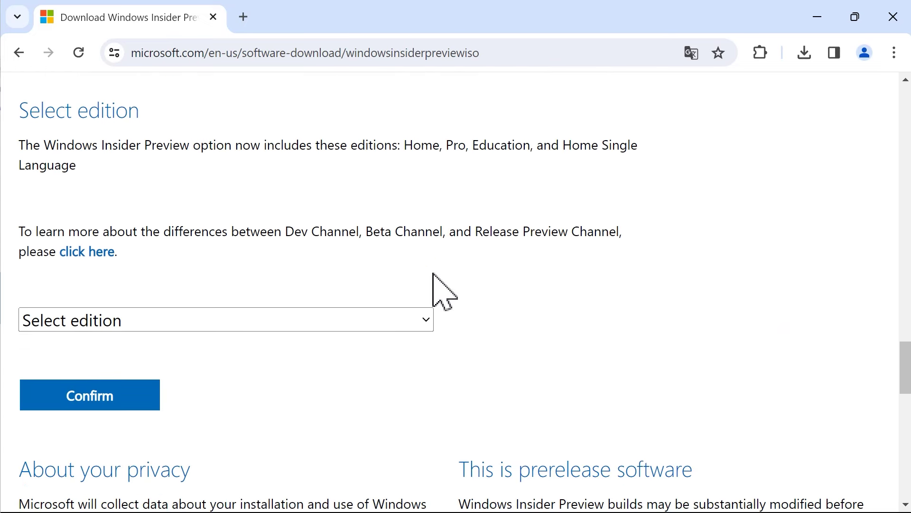
pyautogui.click(428, 320)
pyautogui.scroll(-1, 444, 266)
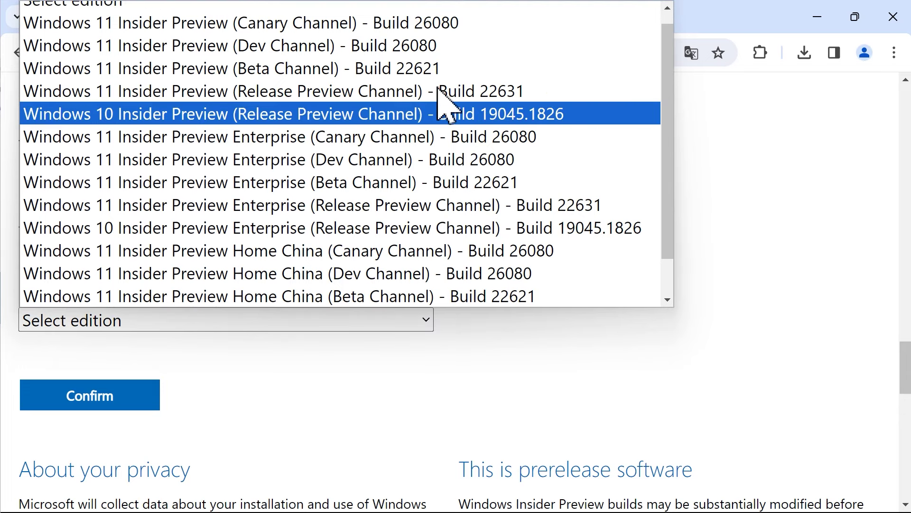
pyautogui.click(437, 51)
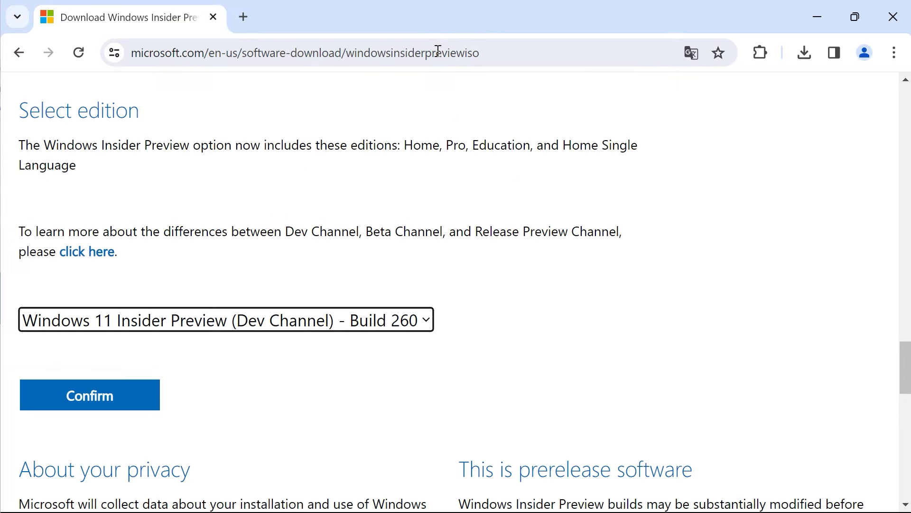
pyautogui.click(151, 398)
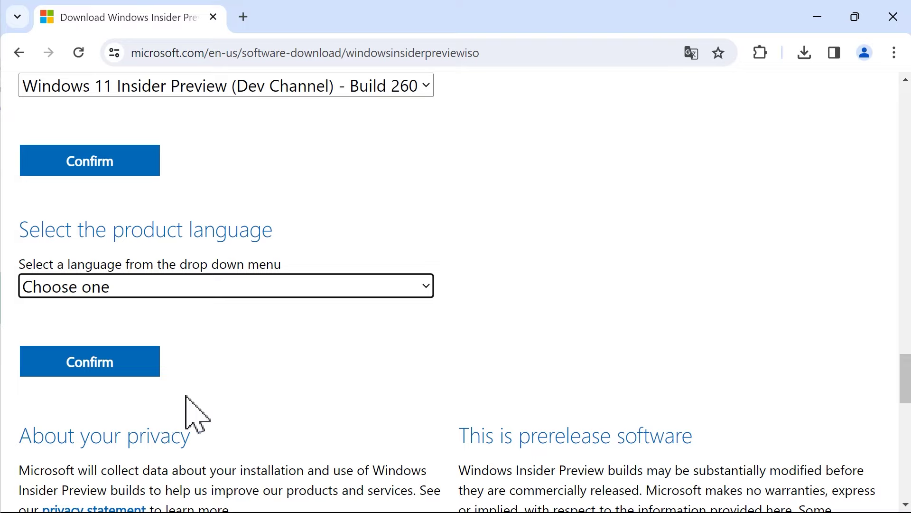
# Choose and confirm Japanese as the product language.
pyautogui.click(390, 289)
pyautogui.scroll(-5, 379, 216)
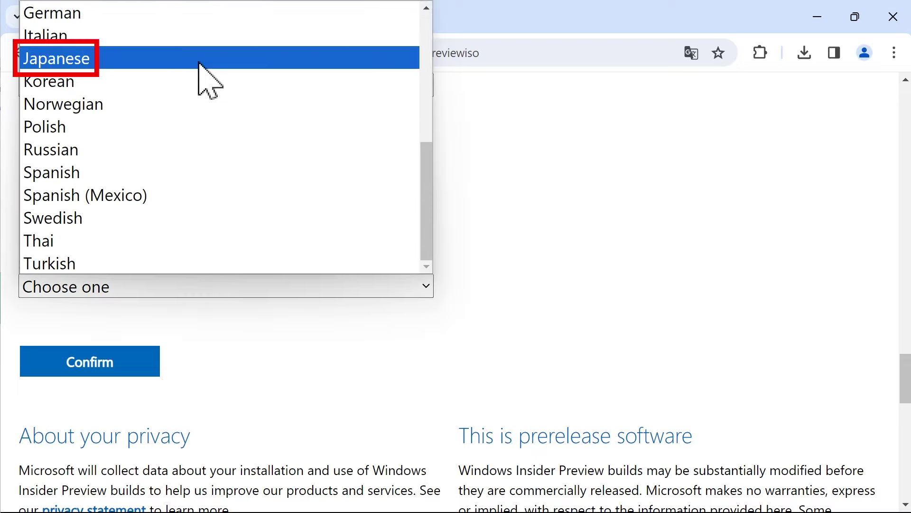
pyautogui.click(199, 64)
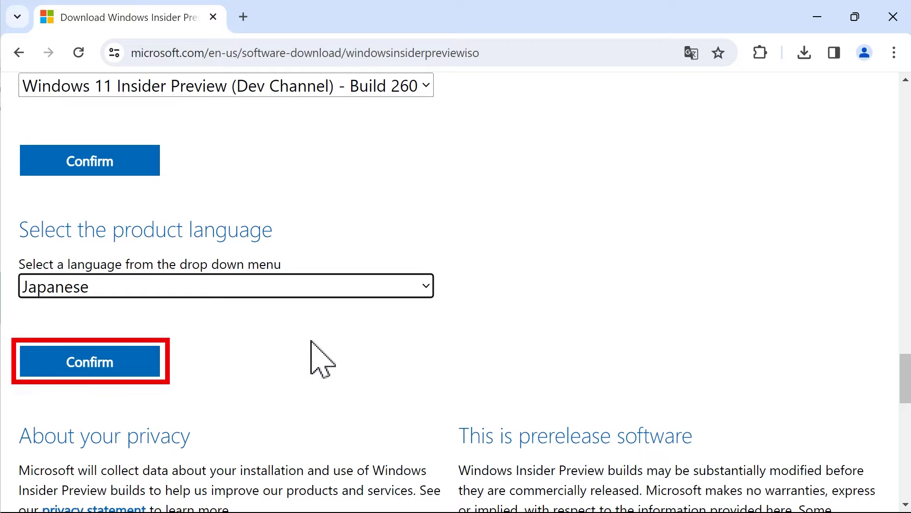
pyautogui.click(155, 368)
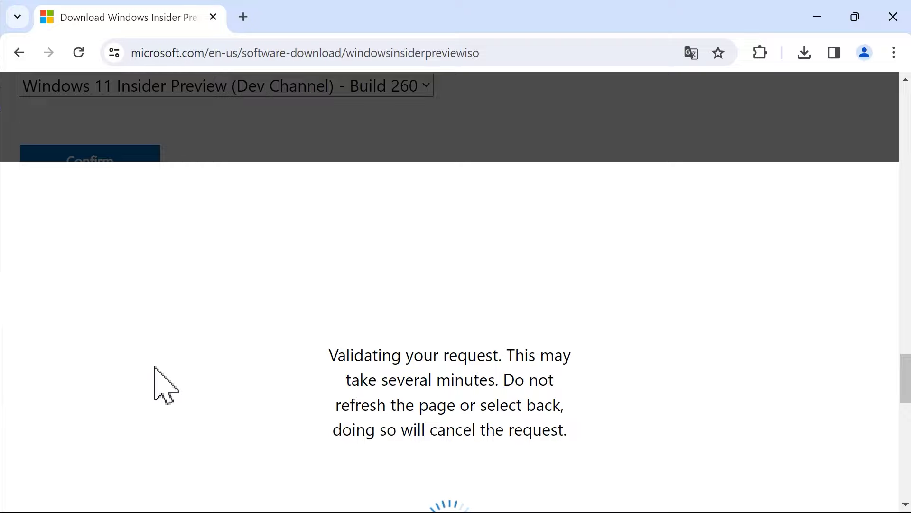
pyautogui.scroll(3, 155, 368)
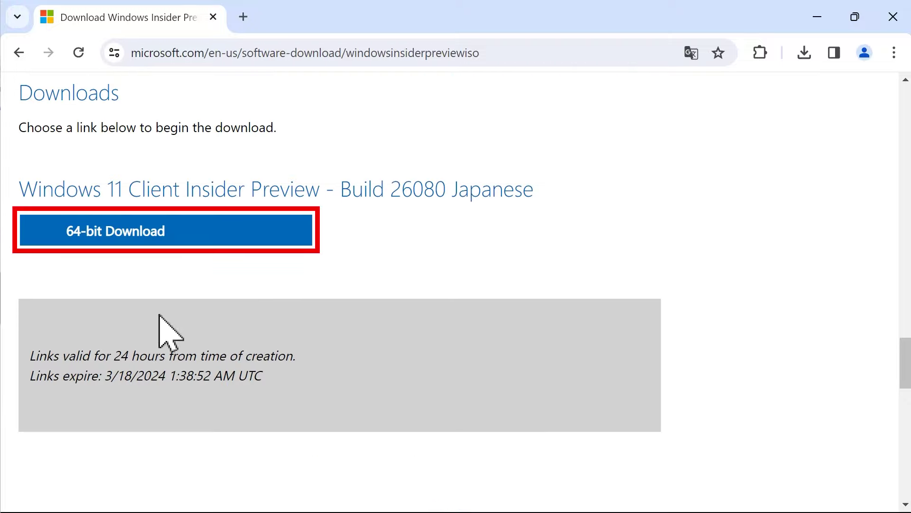
# Start the 64-bit Windows 11 Insider Preview Build 26080 Japanese ISO download.
pyautogui.click(192, 236)
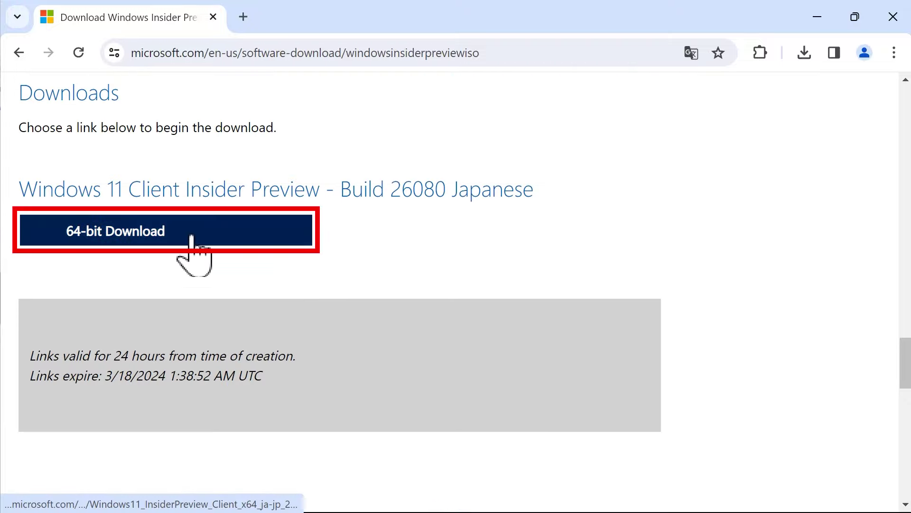
pyautogui.click(192, 236)
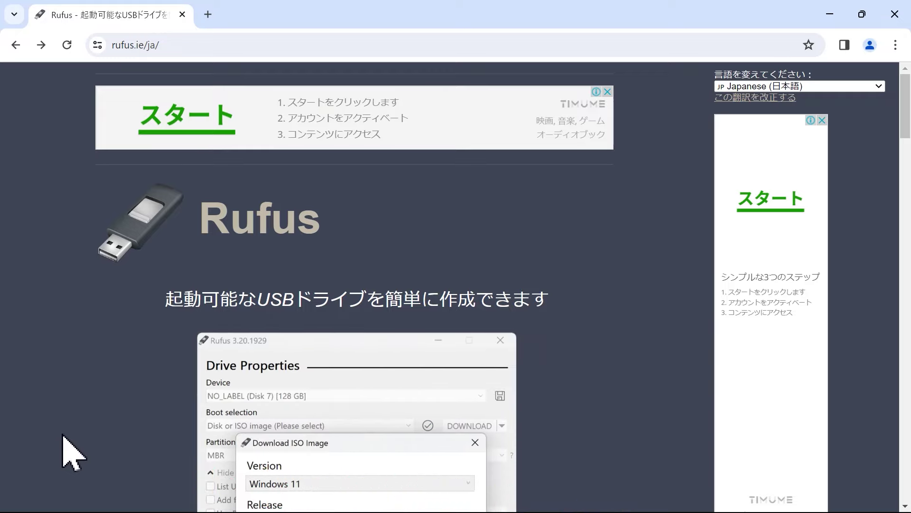
# Download the portable rufus-4.4p.exe and launch it from the browser's recent downloads.
pyautogui.scroll(-19, 71, 453)
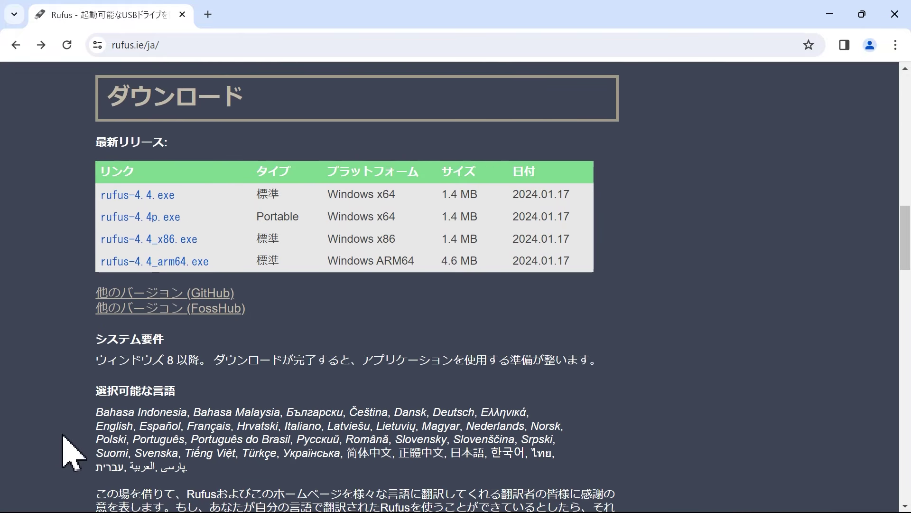
pyautogui.click(174, 222)
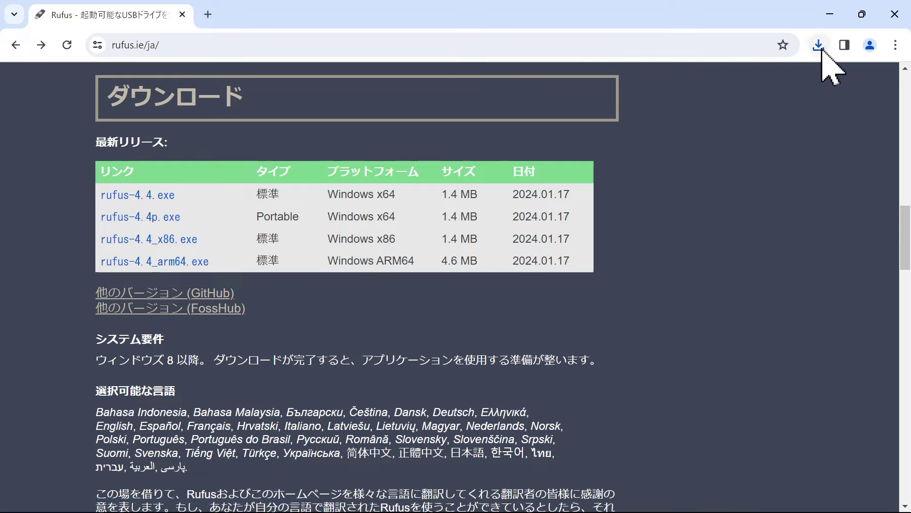
pyautogui.click(818, 46)
pyautogui.moveTo(807, 114)
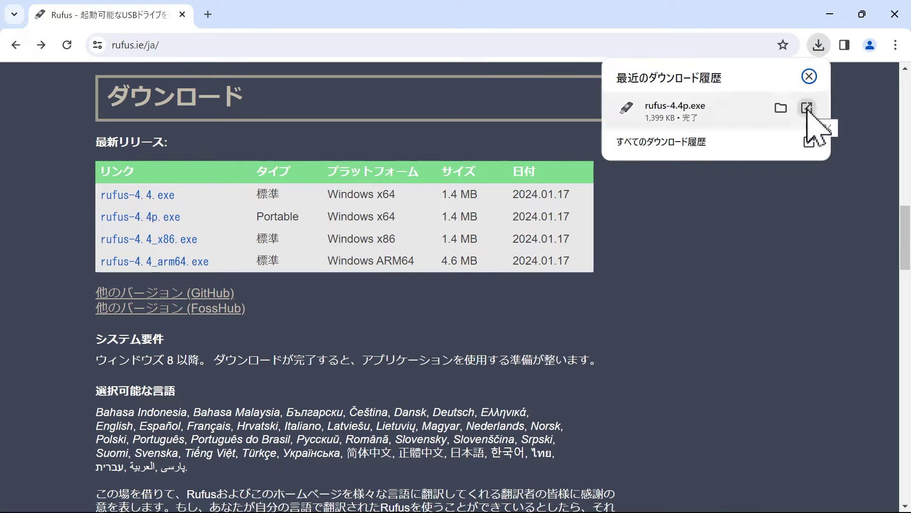
pyautogui.click(808, 111)
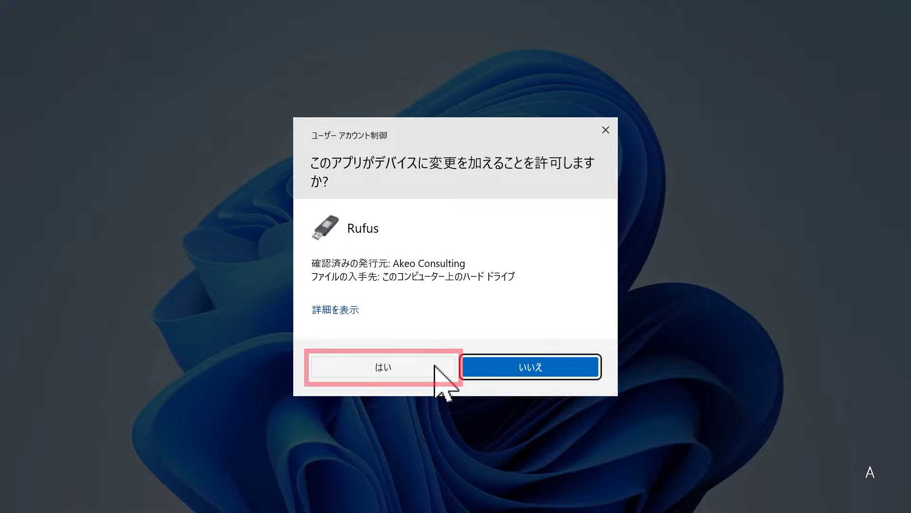
# Allow Rufus to run and load the Windows 11 Insider Preview ISO as the disk image.
pyautogui.click(442, 369)
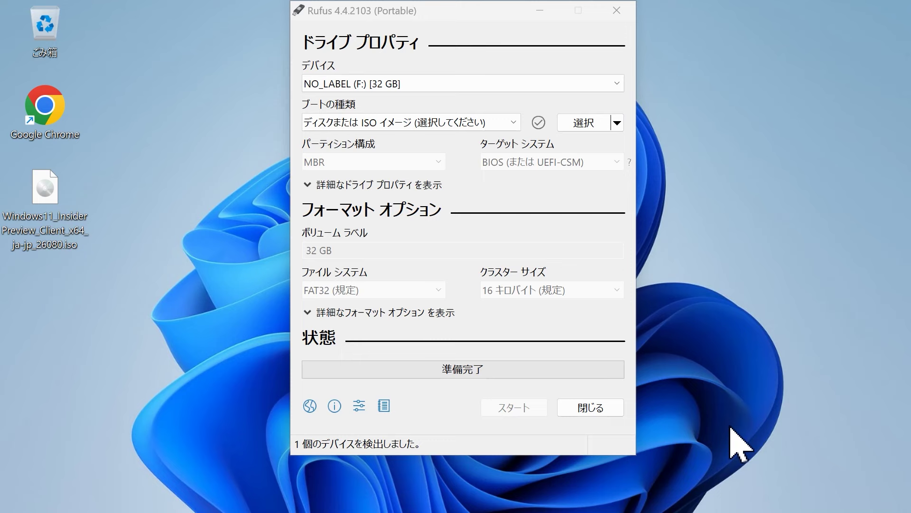
pyautogui.click(588, 126)
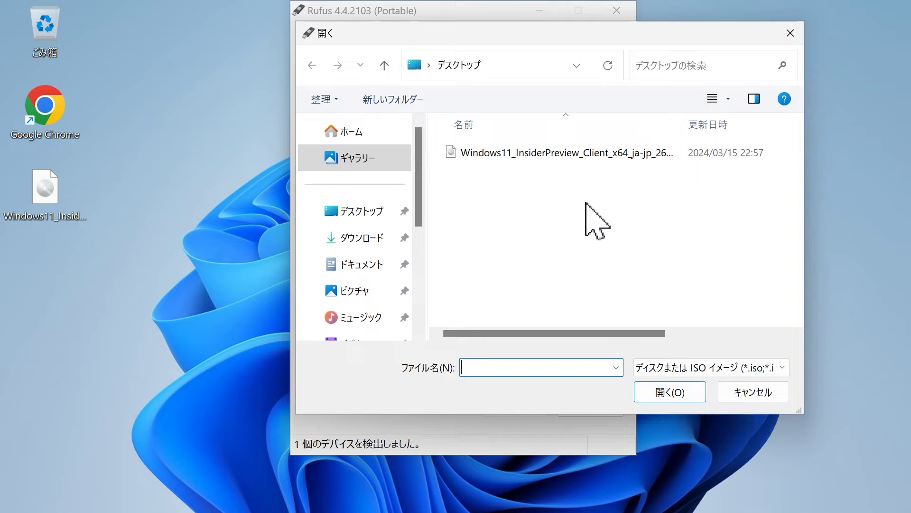
pyautogui.click(576, 156)
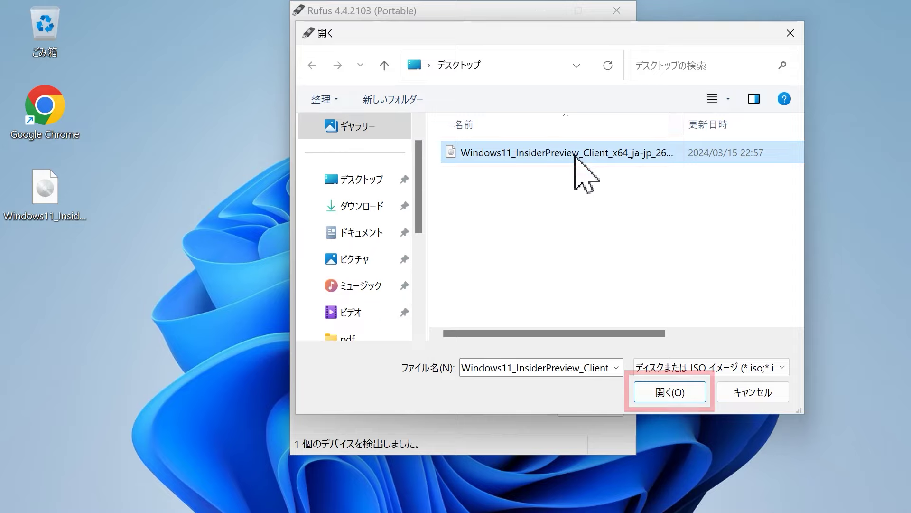
pyautogui.click(683, 393)
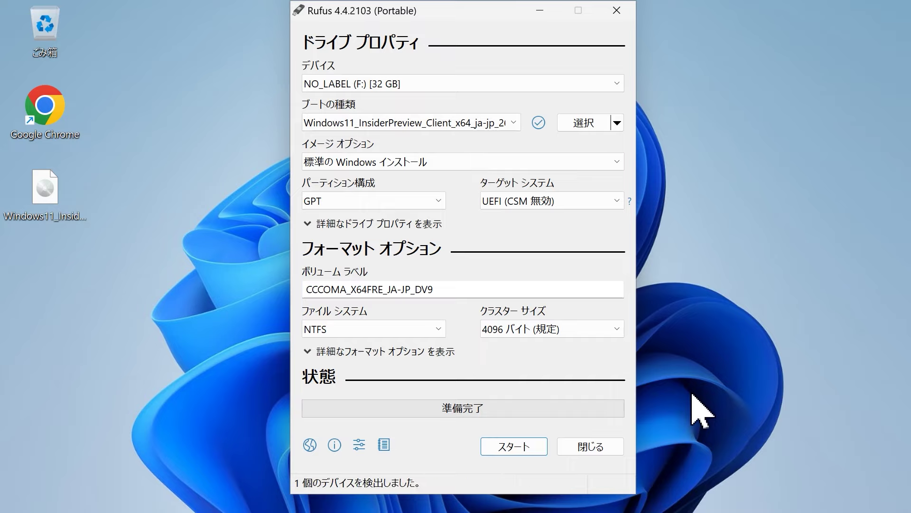
# Write to the 32 GB USB with TPM/Secure Boot and online-account requirements removed, confirming the erase.
pyautogui.click(541, 447)
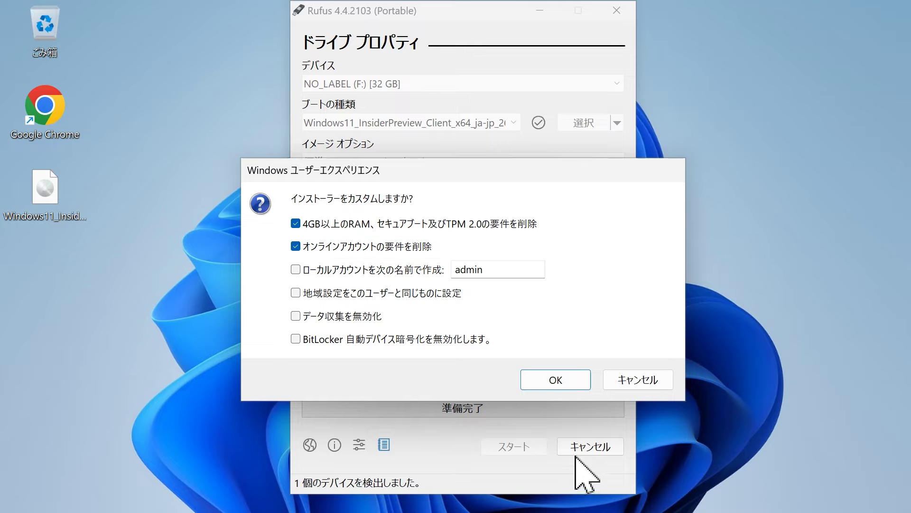
pyautogui.click(578, 382)
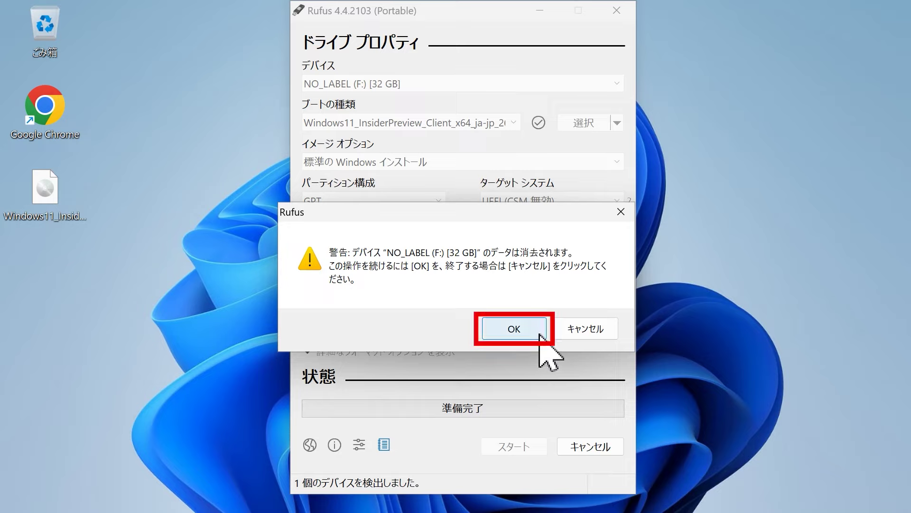
pyautogui.click(541, 336)
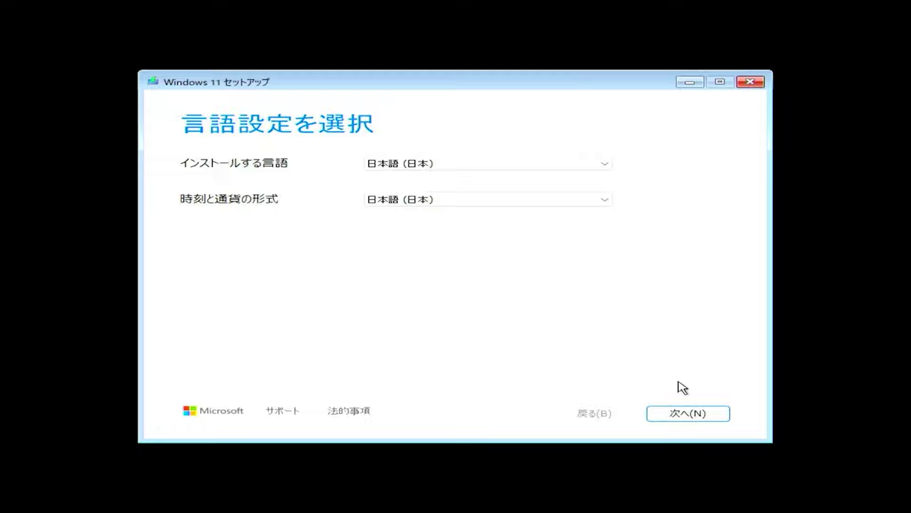
# Keep the Japanese language settings and select the Japanese 106/109-key keyboard type.
pyautogui.click(703, 420)
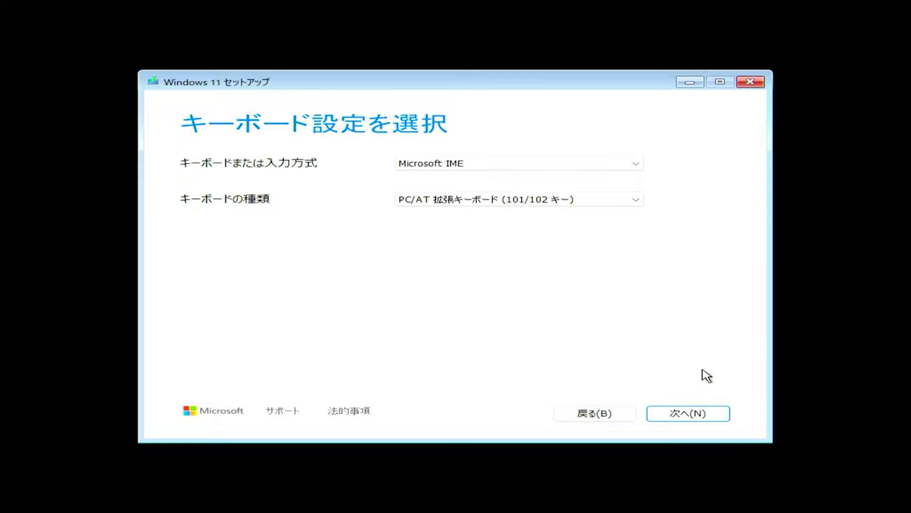
pyautogui.click(629, 204)
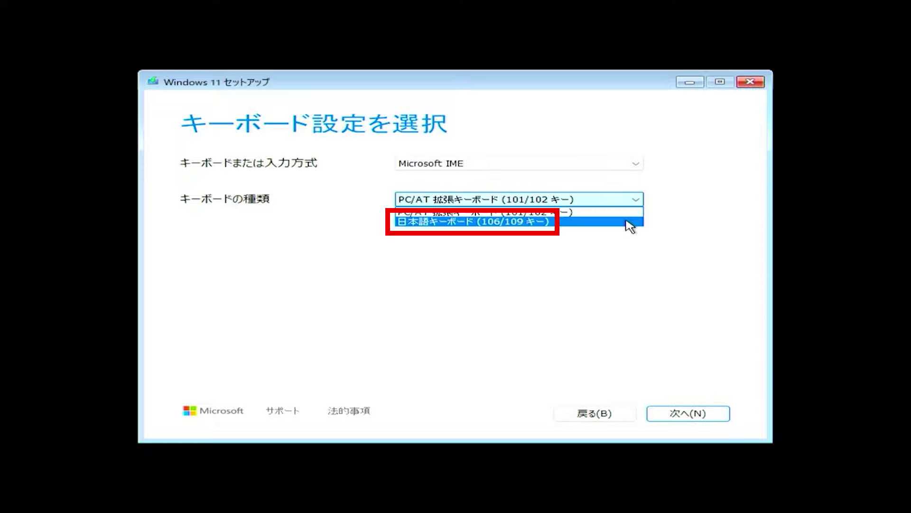
pyautogui.click(630, 224)
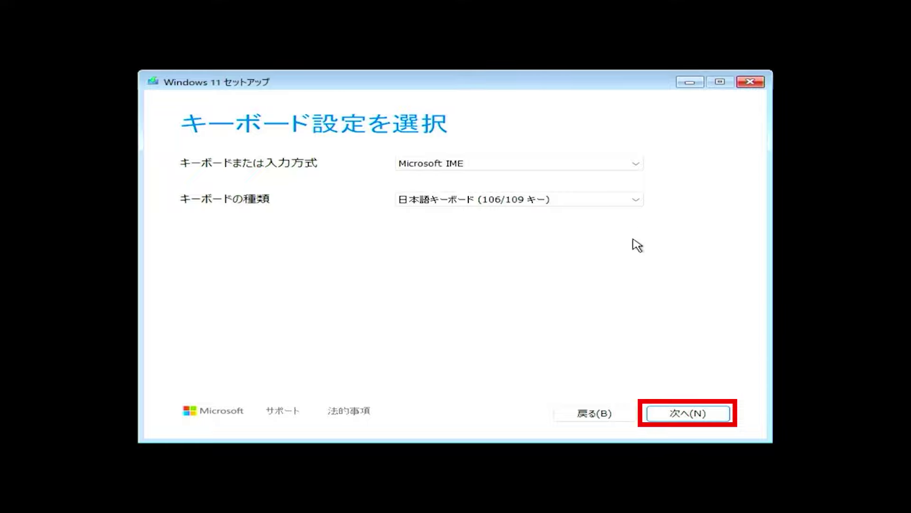
pyautogui.click(711, 420)
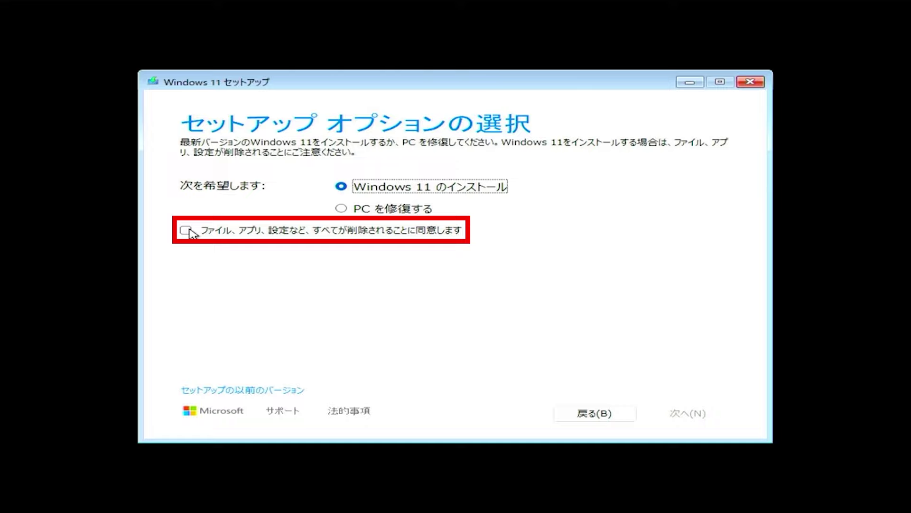
# Agree to deleting files and settings, skip the product key, and choose Windows 11 Pro.
pyautogui.click(186, 231)
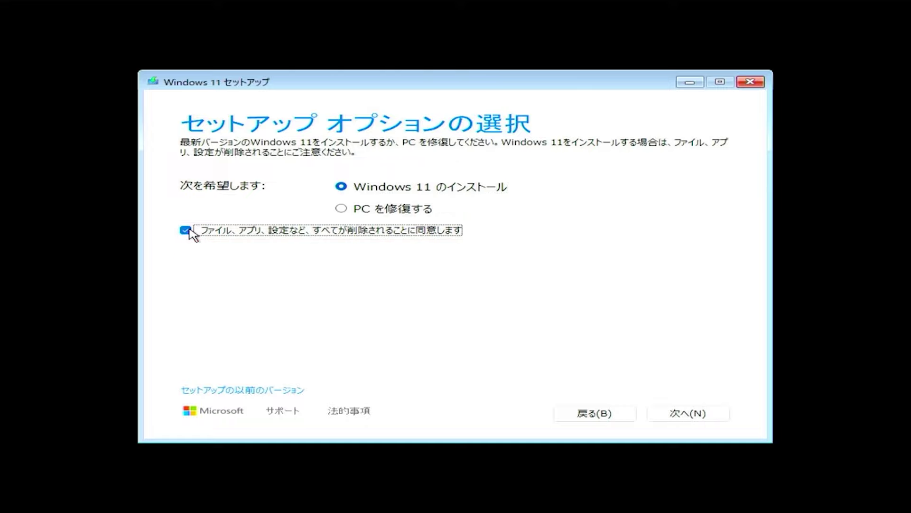
pyautogui.click(721, 419)
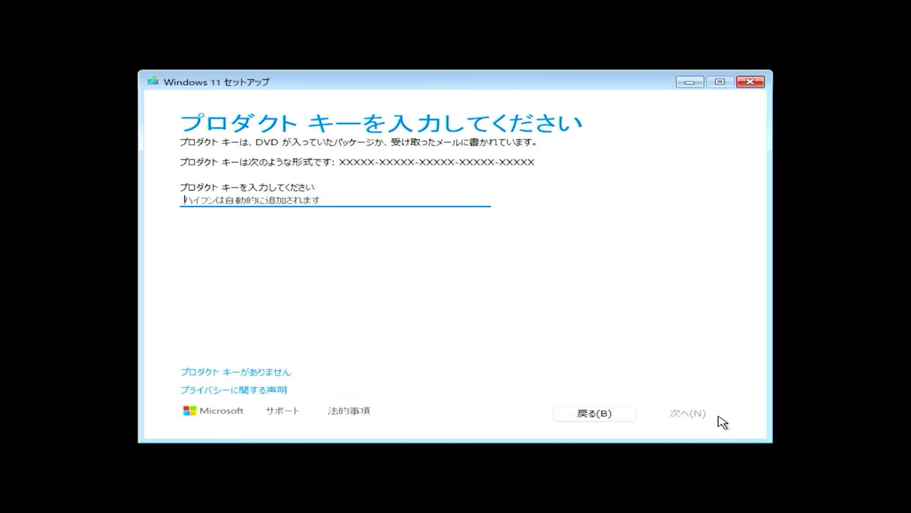
pyautogui.click(284, 375)
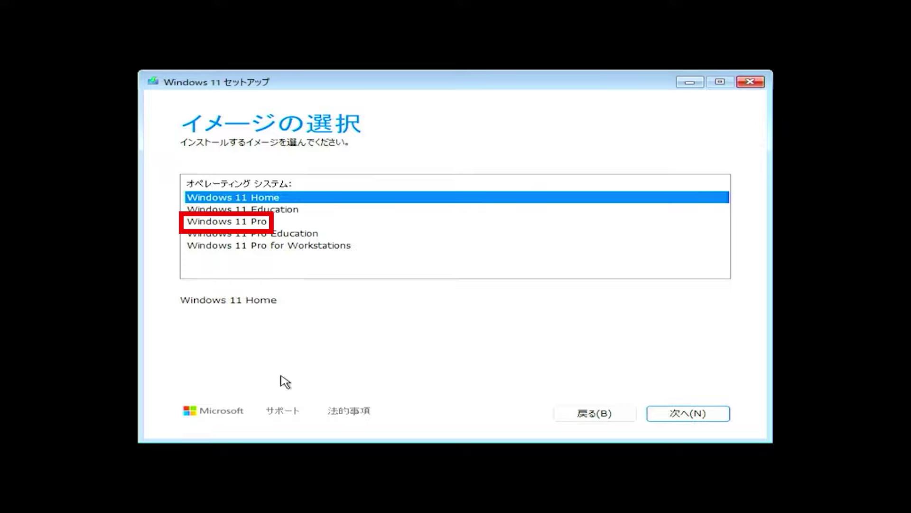
pyautogui.click(272, 223)
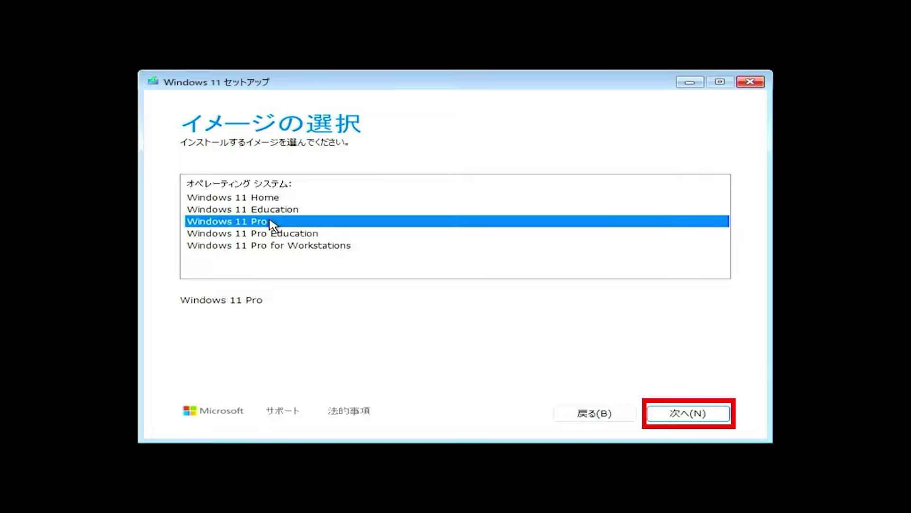
pyautogui.click(725, 419)
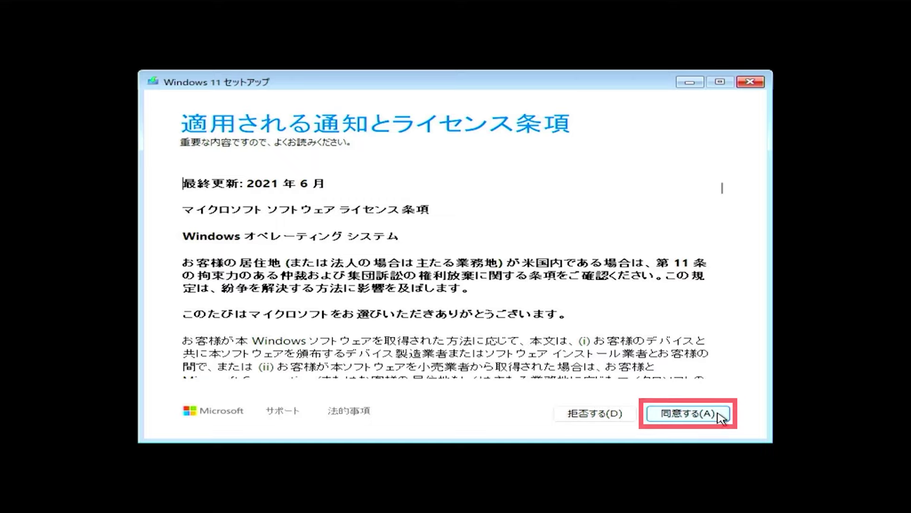
# Accept the license and install Windows 11 Pro onto disk 0's 232.9 GB unallocated space.
pyautogui.click(721, 416)
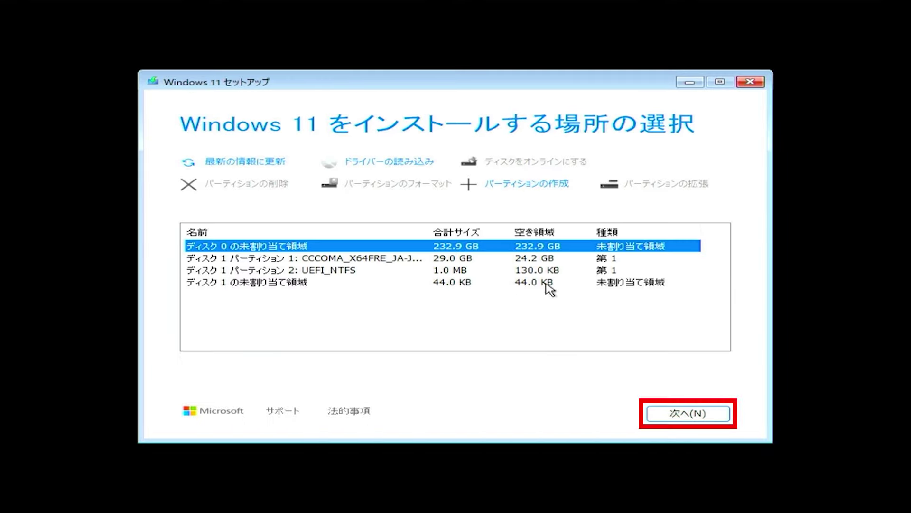
pyautogui.click(718, 413)
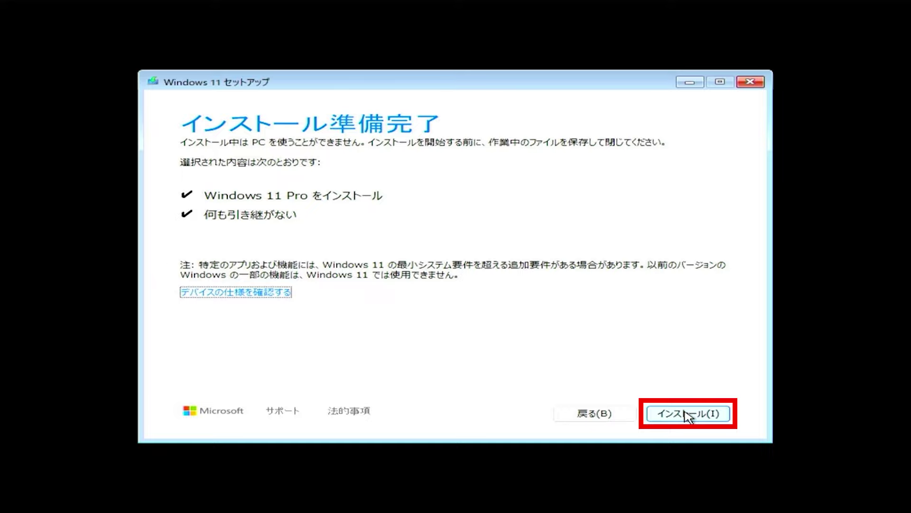
pyautogui.click(686, 413)
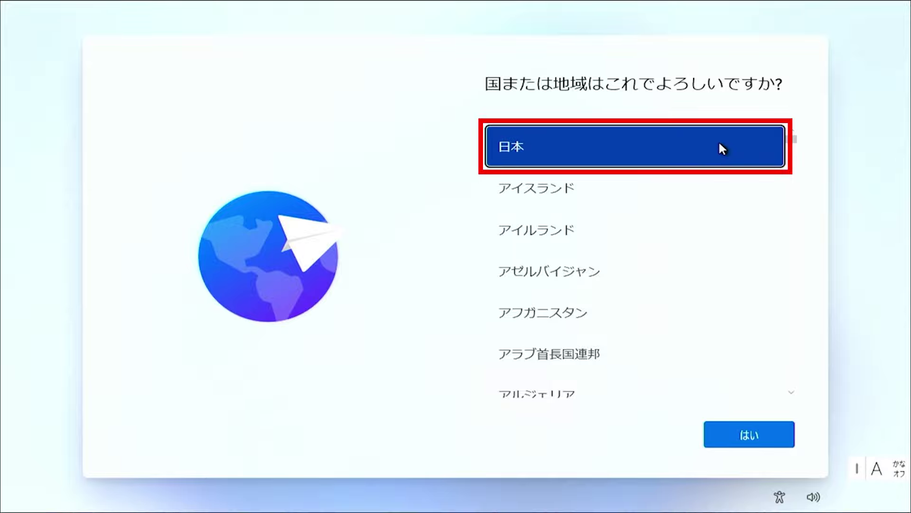
# Accept 日本 as region and Microsoft IME keyboard, skip a second layout, and proceed offline.
pyautogui.click(778, 443)
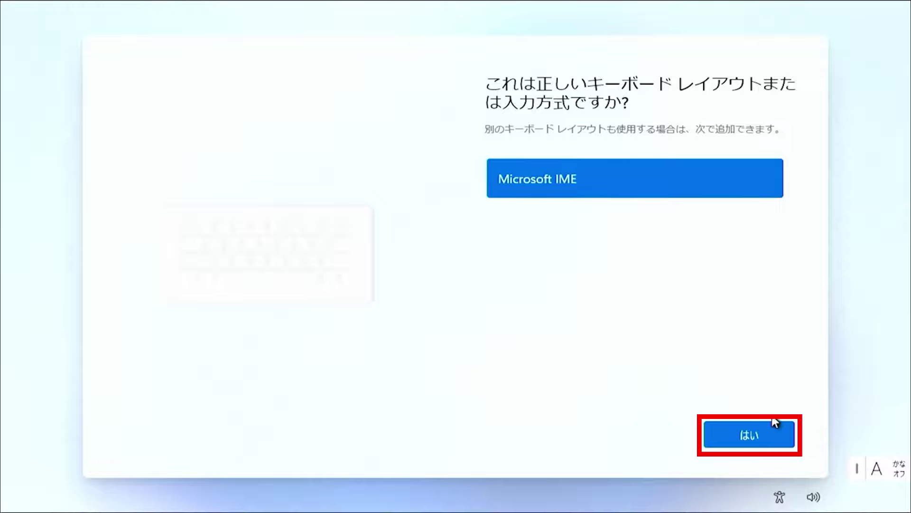
pyautogui.click(777, 435)
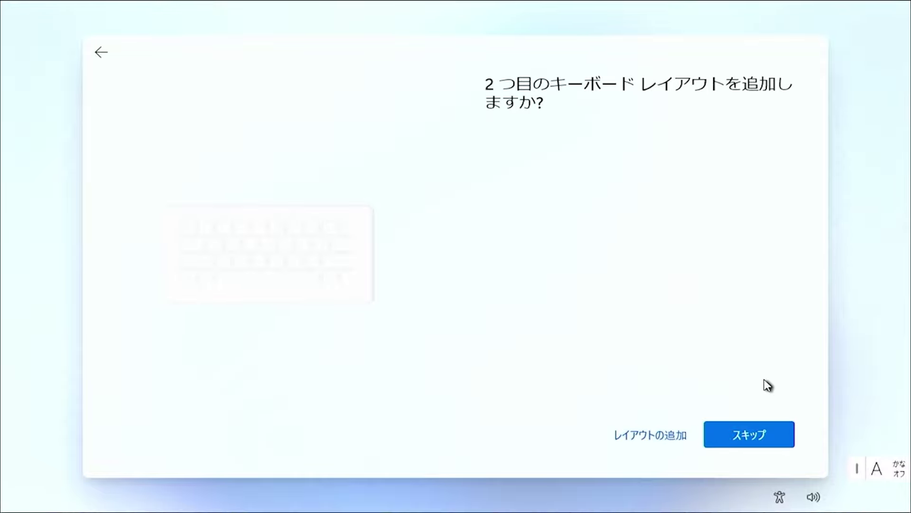
pyautogui.click(778, 435)
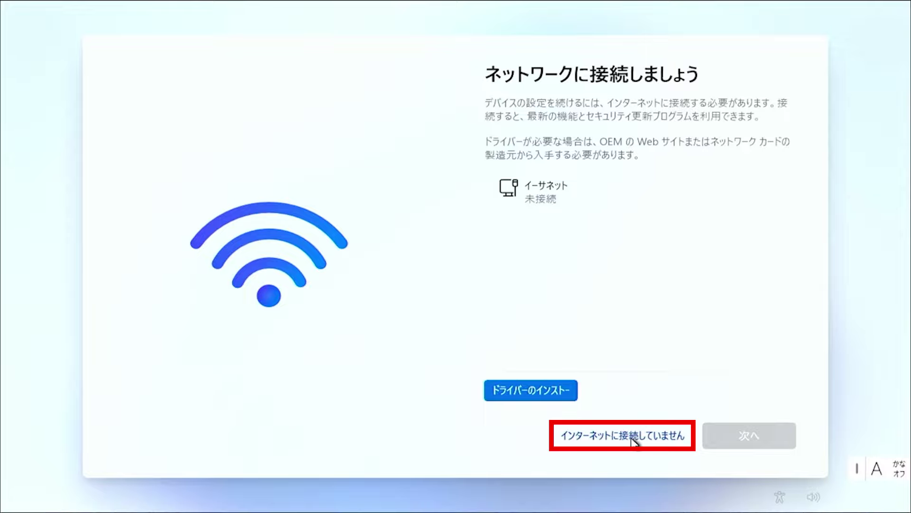
pyautogui.click(633, 441)
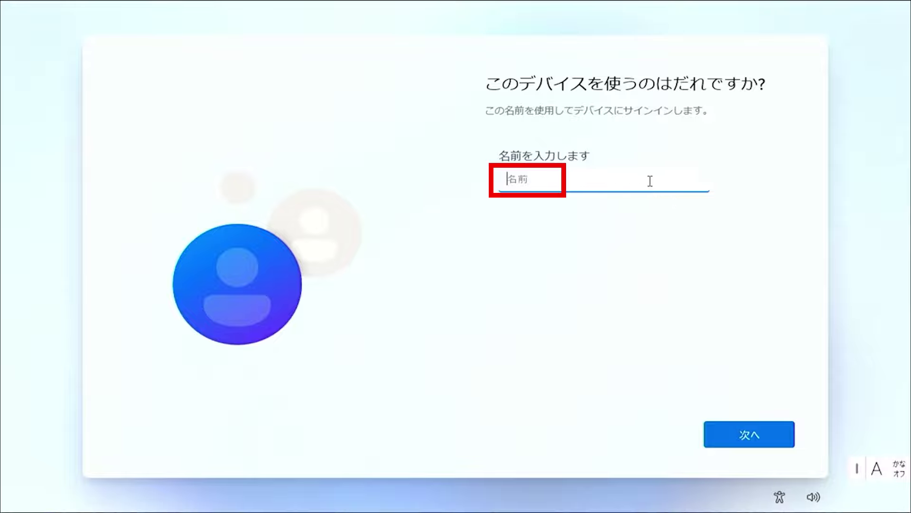
# Name the local account 'sample', then enter the account password and confirm it.
pyautogui.write('sample')
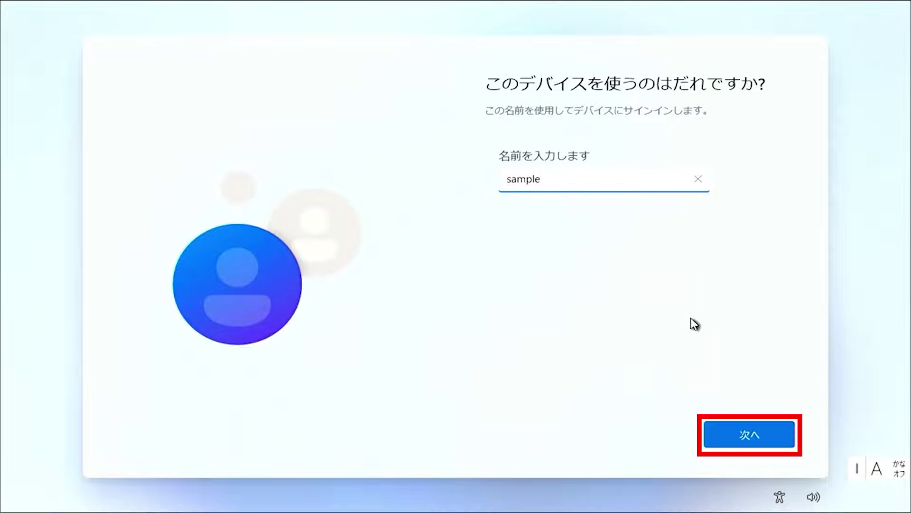
pyautogui.click(761, 423)
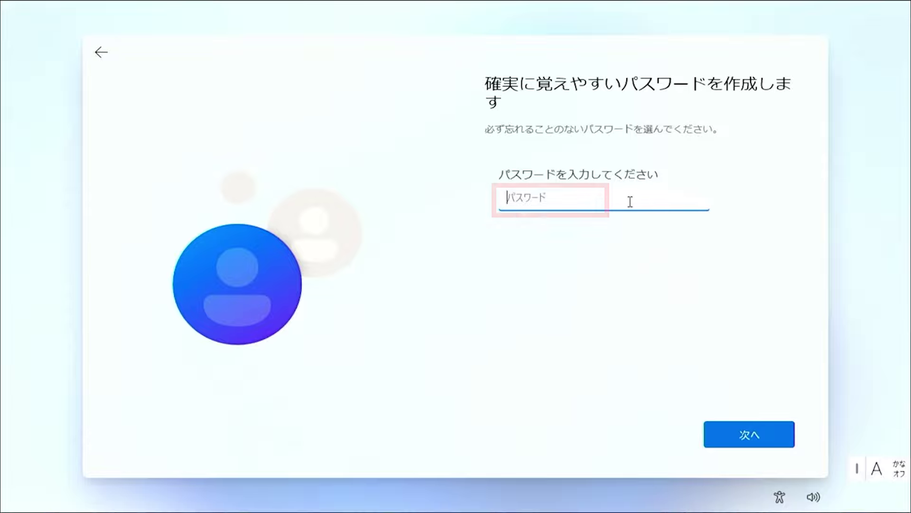
pyautogui.write('abc')
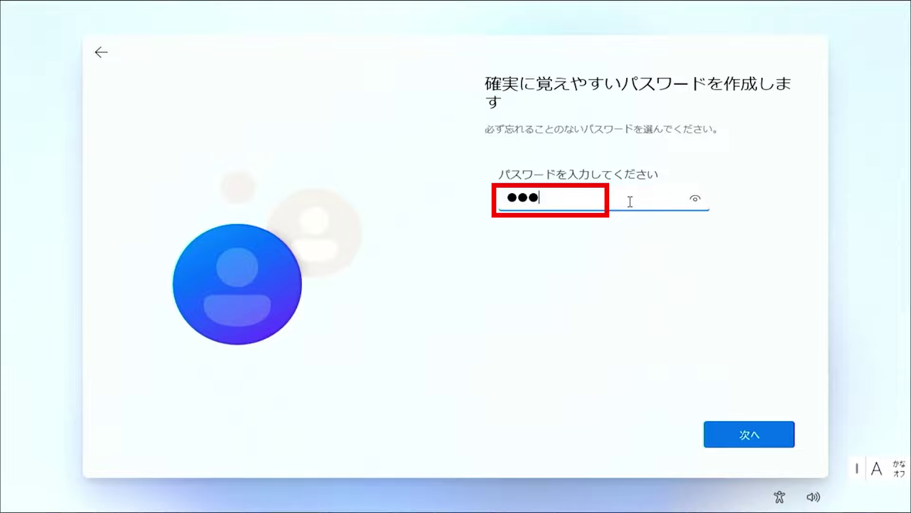
pyautogui.write('defghij')
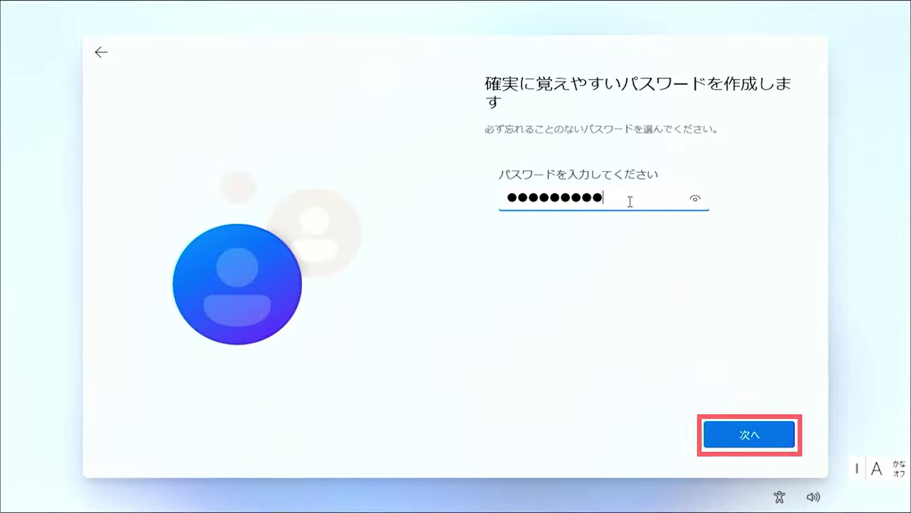
pyautogui.click(770, 432)
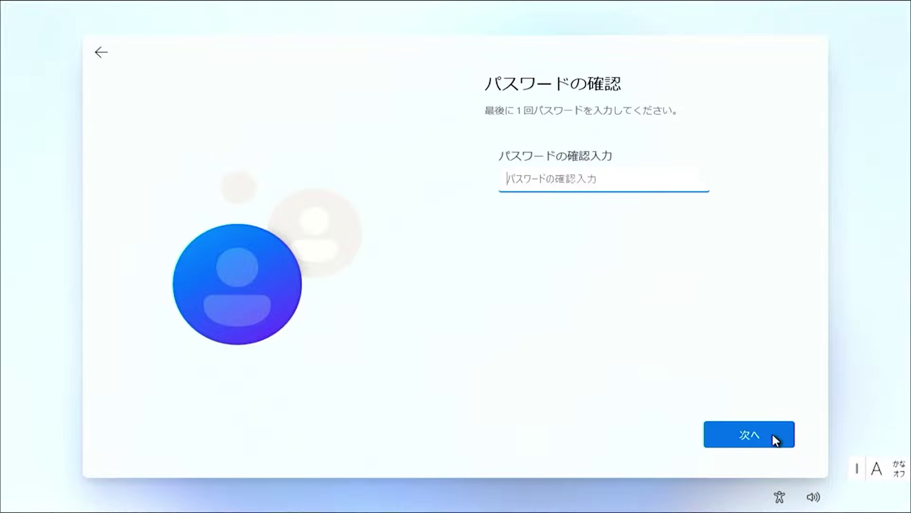
pyautogui.click(665, 178)
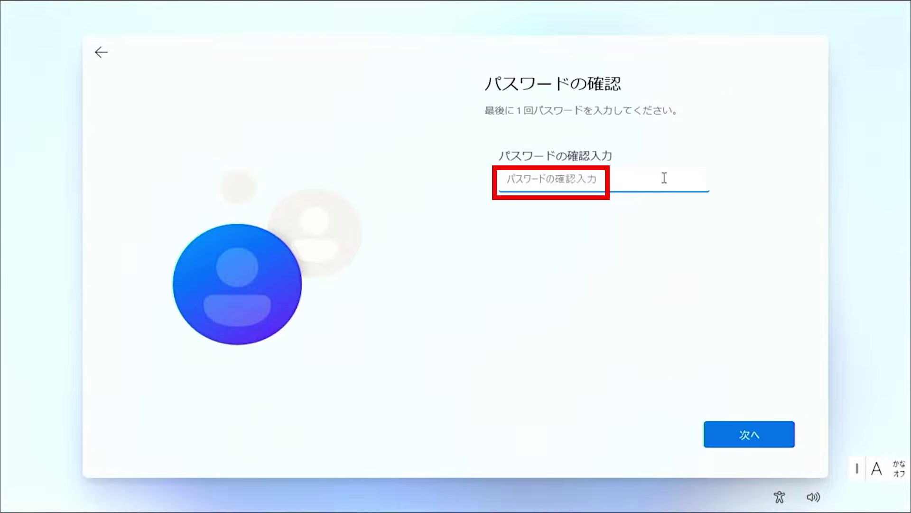
pyautogui.write('aaaaaaaaaa')
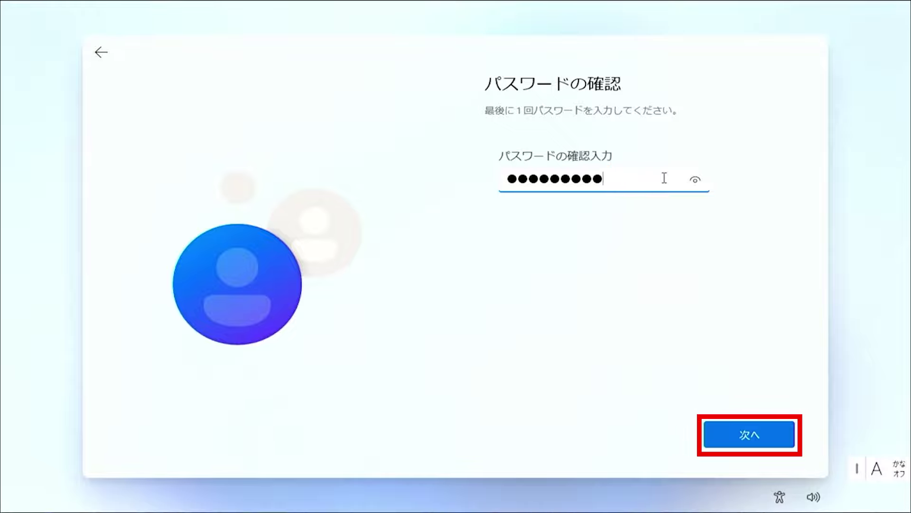
pyautogui.click(764, 433)
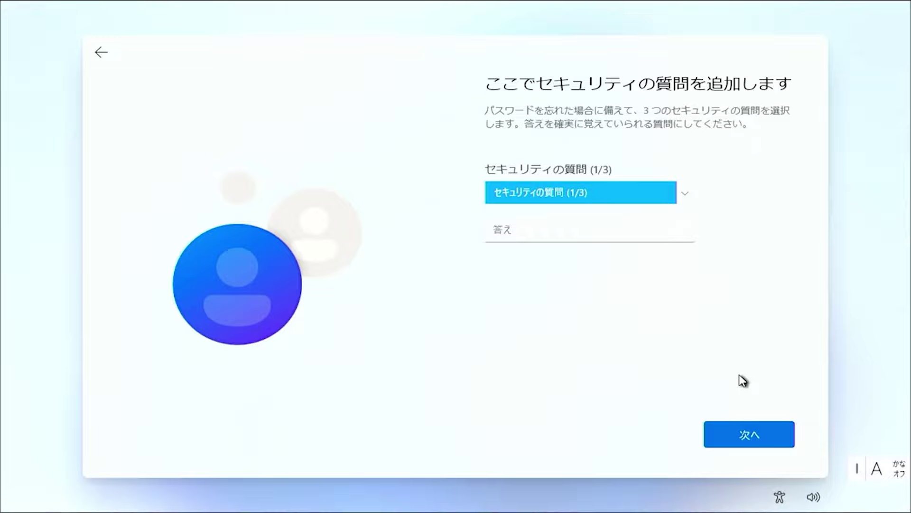
# Pick the 最初のペットの名前は? security question and accept privacy settings with all options on.
pyautogui.click(684, 193)
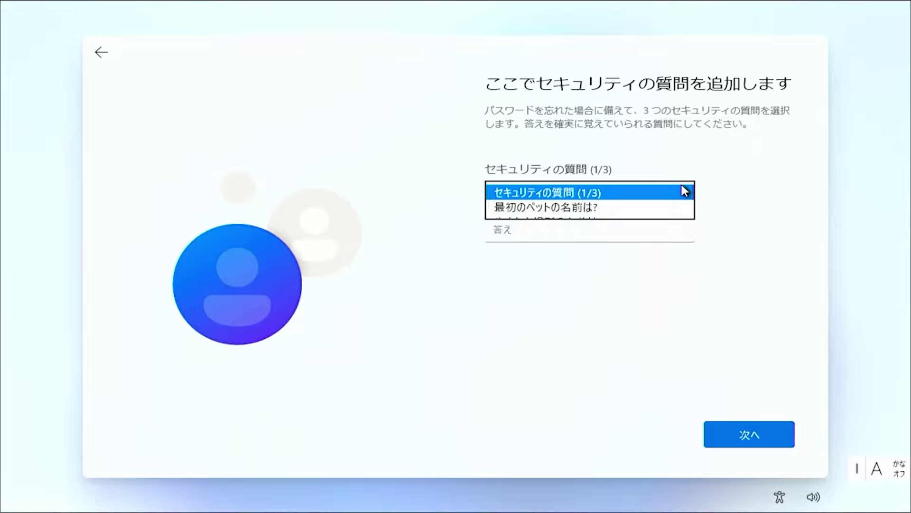
pyautogui.click(664, 204)
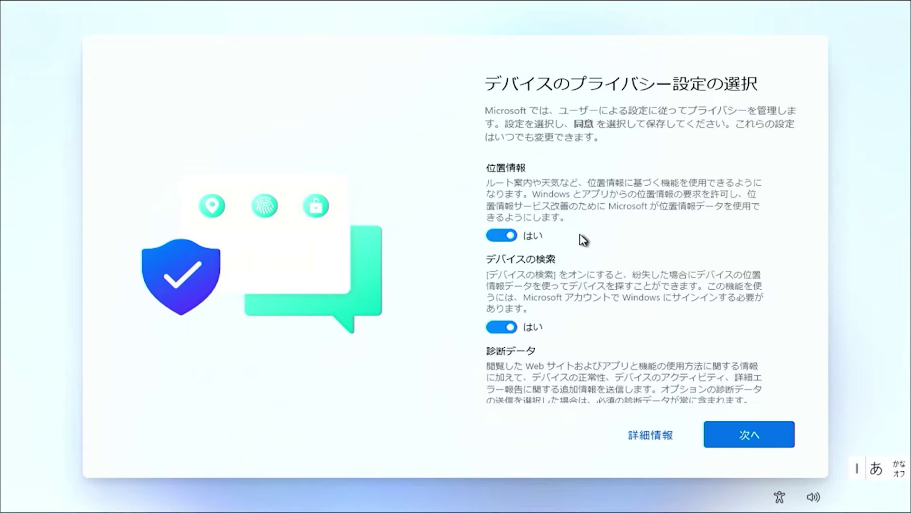
pyautogui.click(763, 426)
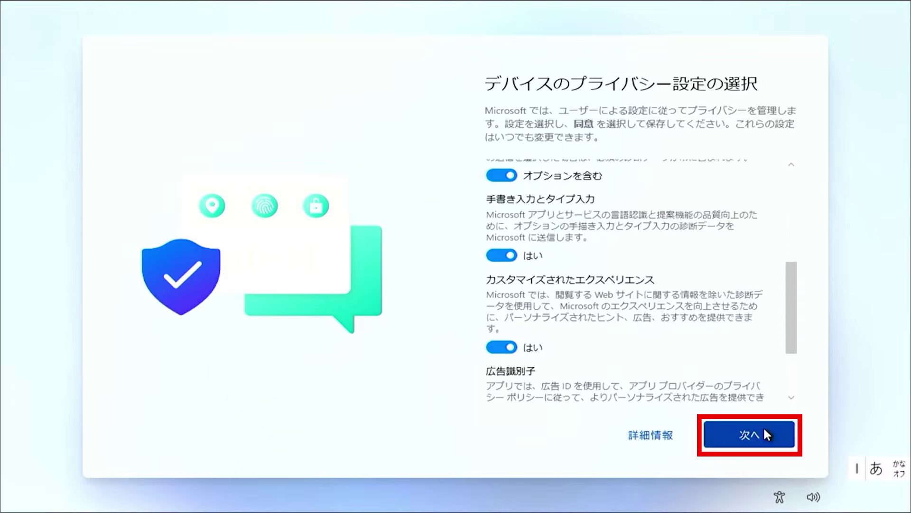
pyautogui.click(765, 430)
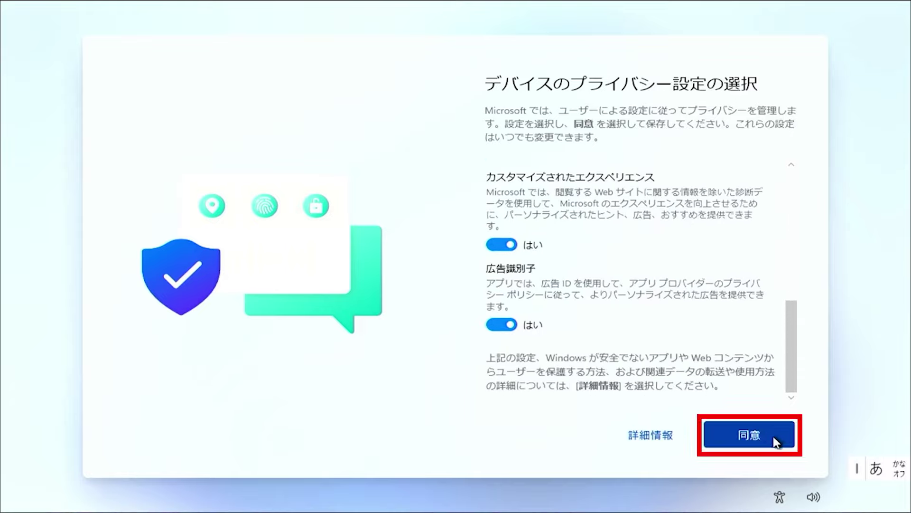
pyautogui.click(776, 441)
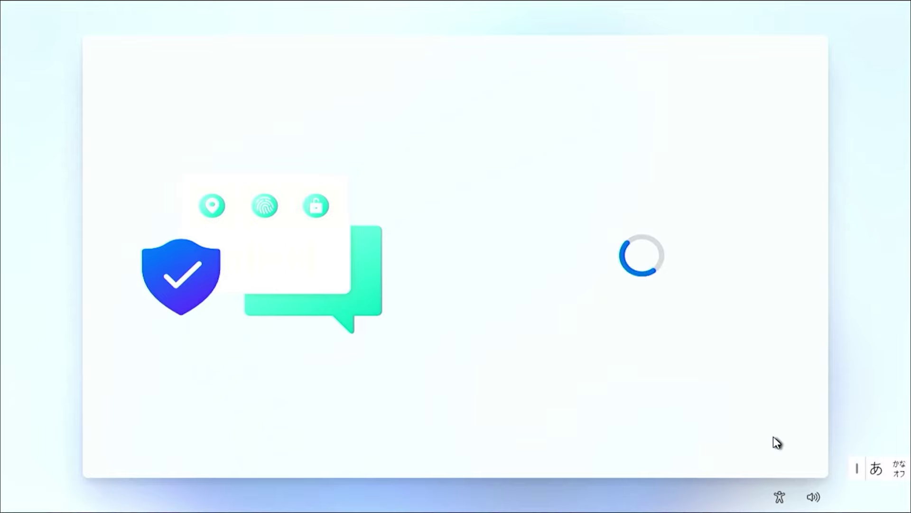